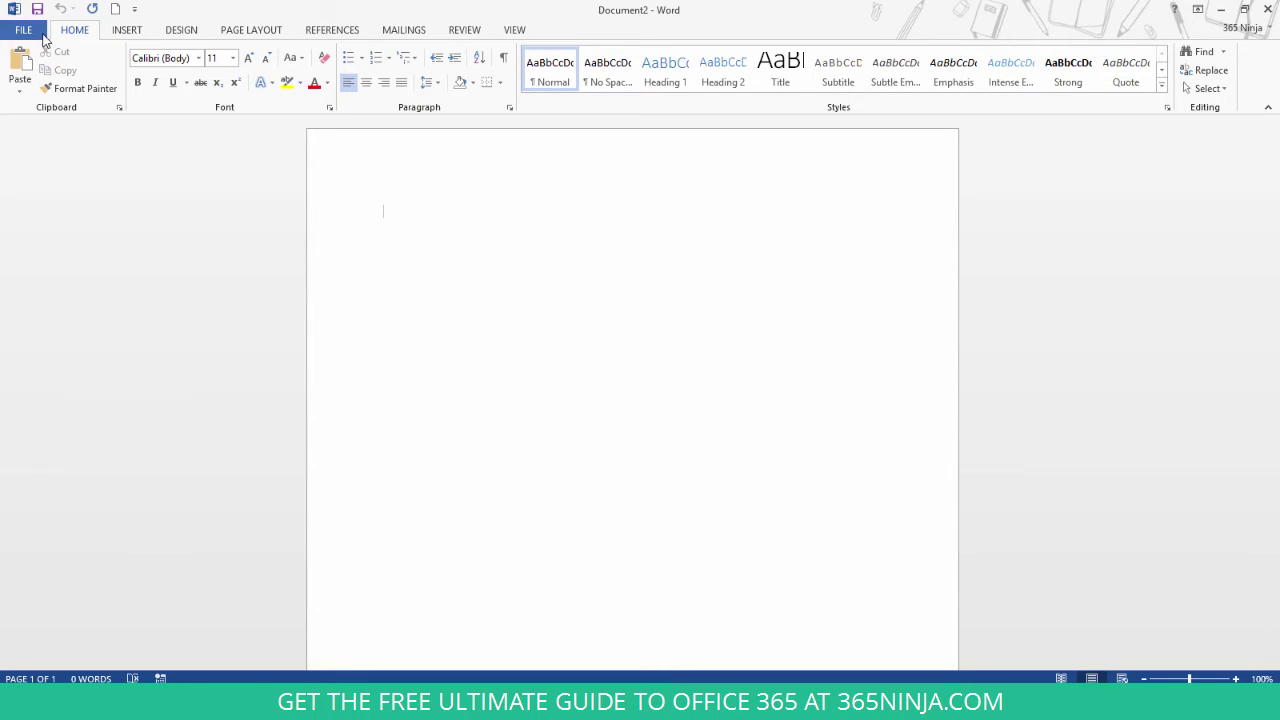
Enable the Developer tab in the ribbon customization options and display its commands.
{"action": "left_click", "coordinate": [37, 35]}
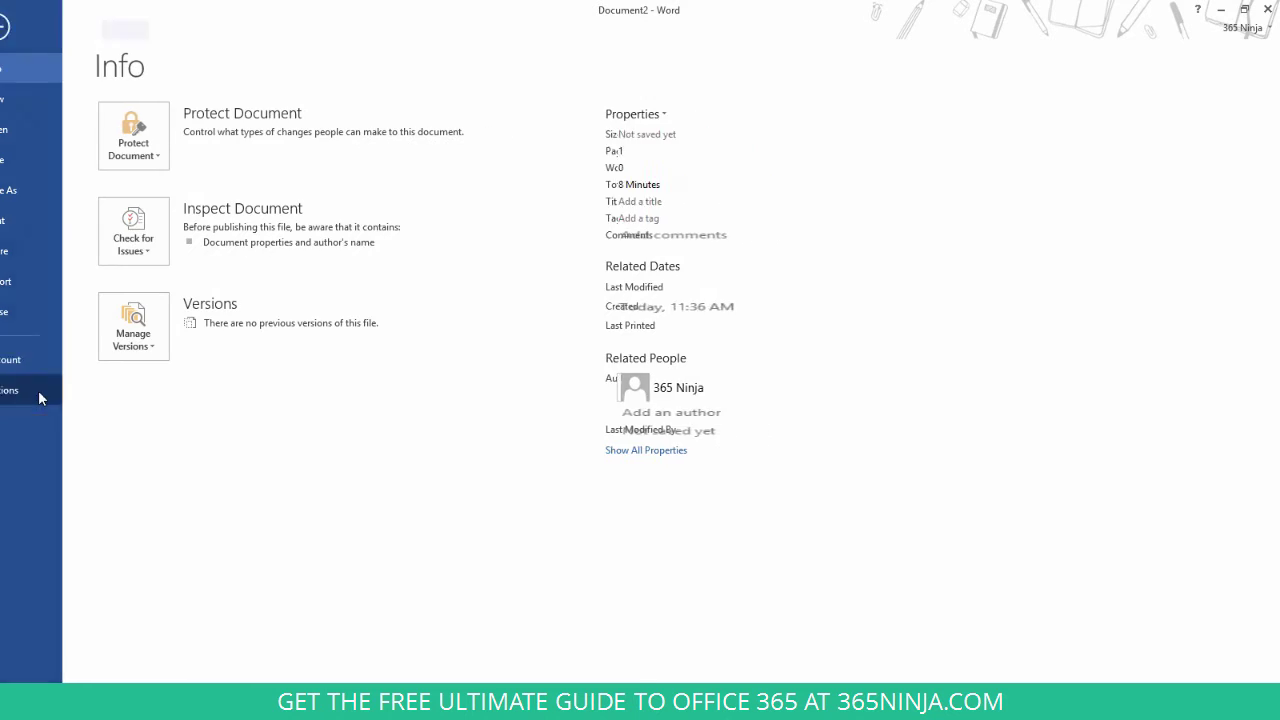
{"action": "left_click", "coordinate": [38, 397]}
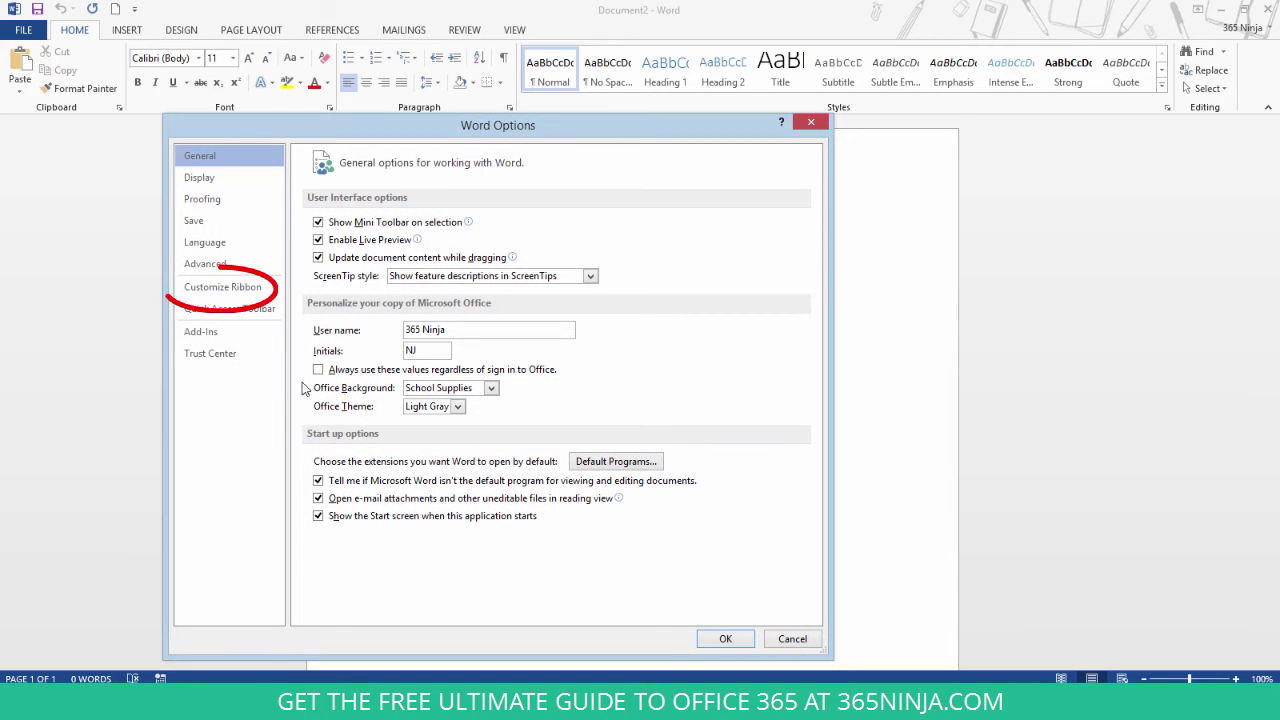
{"action": "left_click", "coordinate": [251, 289]}
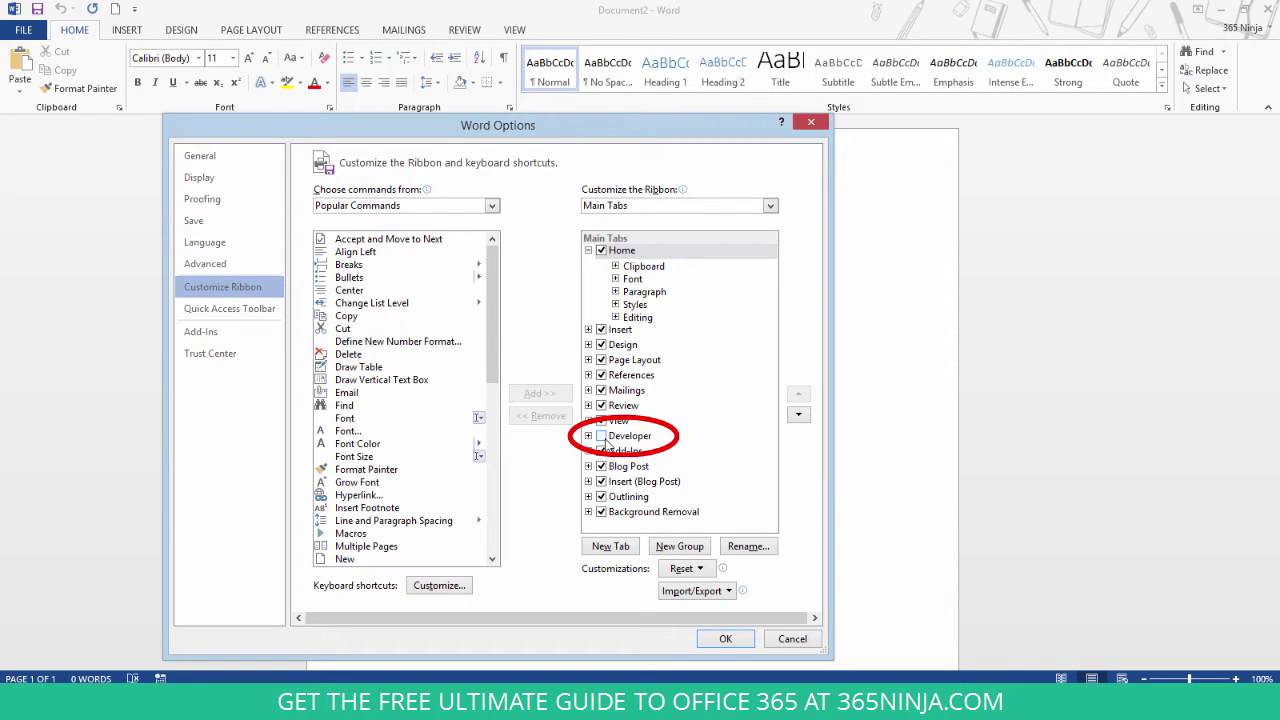
{"action": "left_click", "coordinate": [601, 437]}
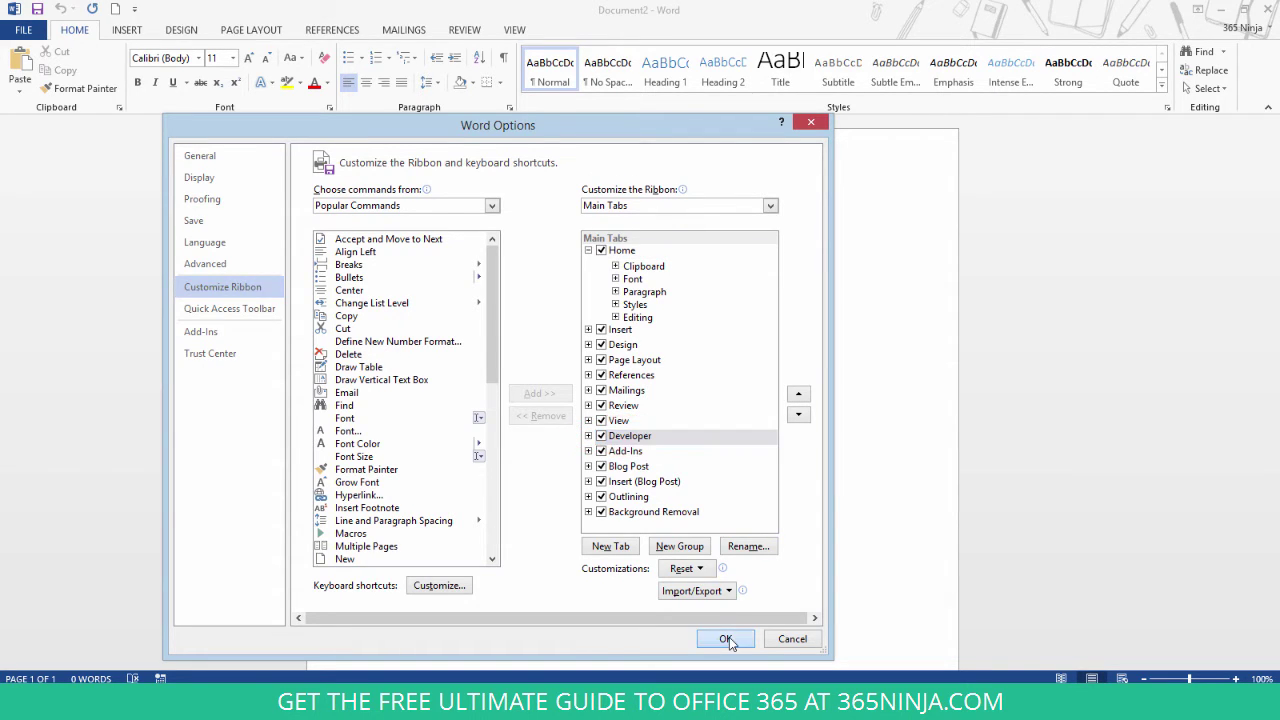
{"action": "left_click", "coordinate": [729, 639]}
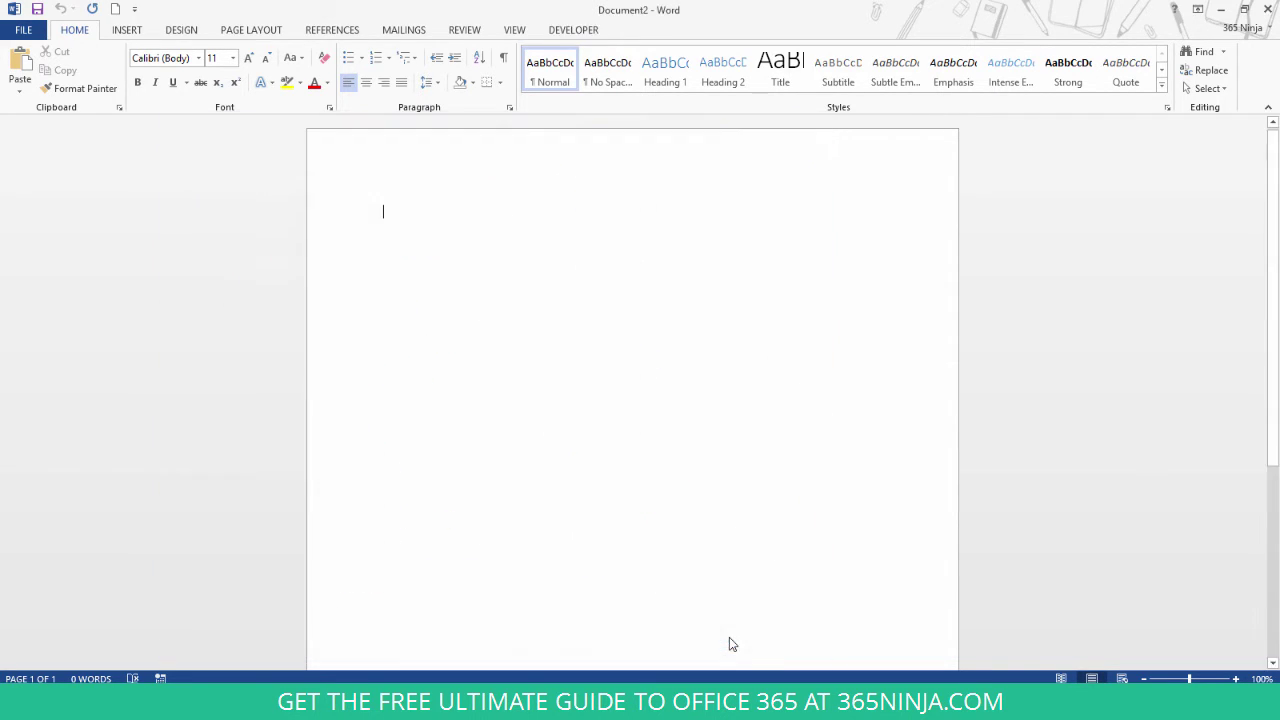
{"action": "left_click", "coordinate": [586, 33]}
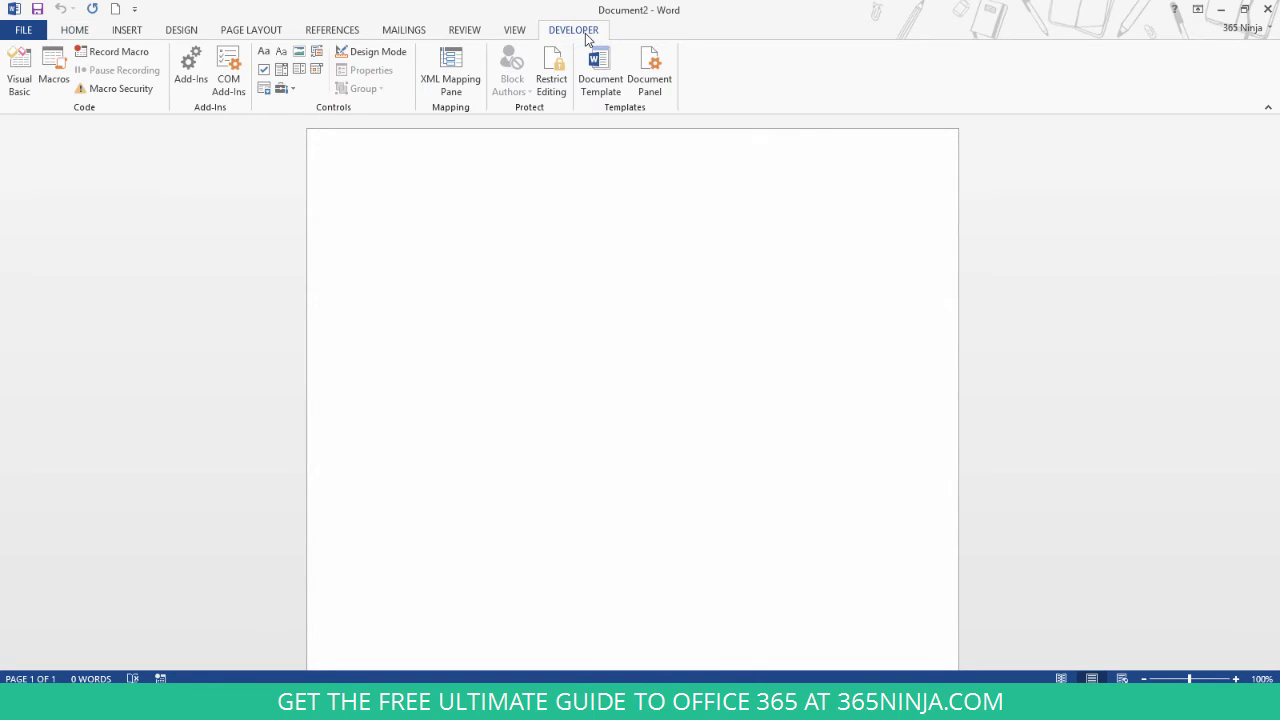
Search the online templates for "form" to start a new document.
{"action": "left_click", "coordinate": [44, 34]}
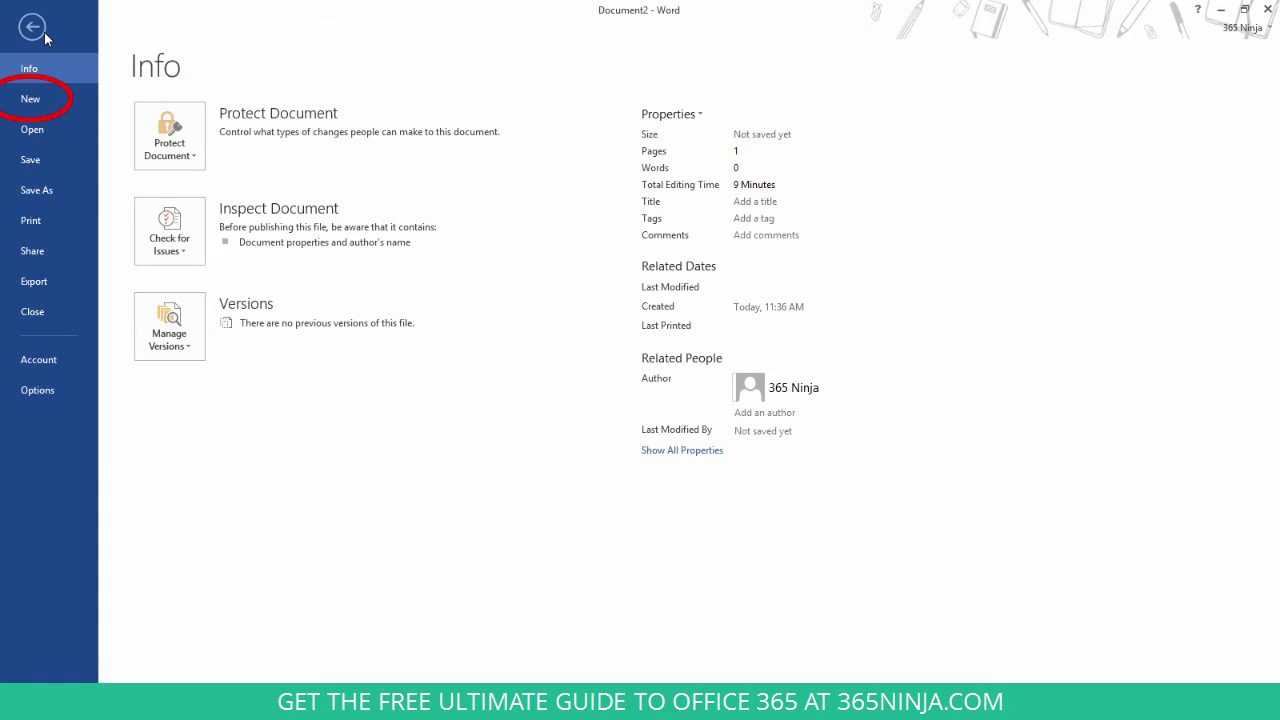
{"action": "left_click", "coordinate": [48, 100]}
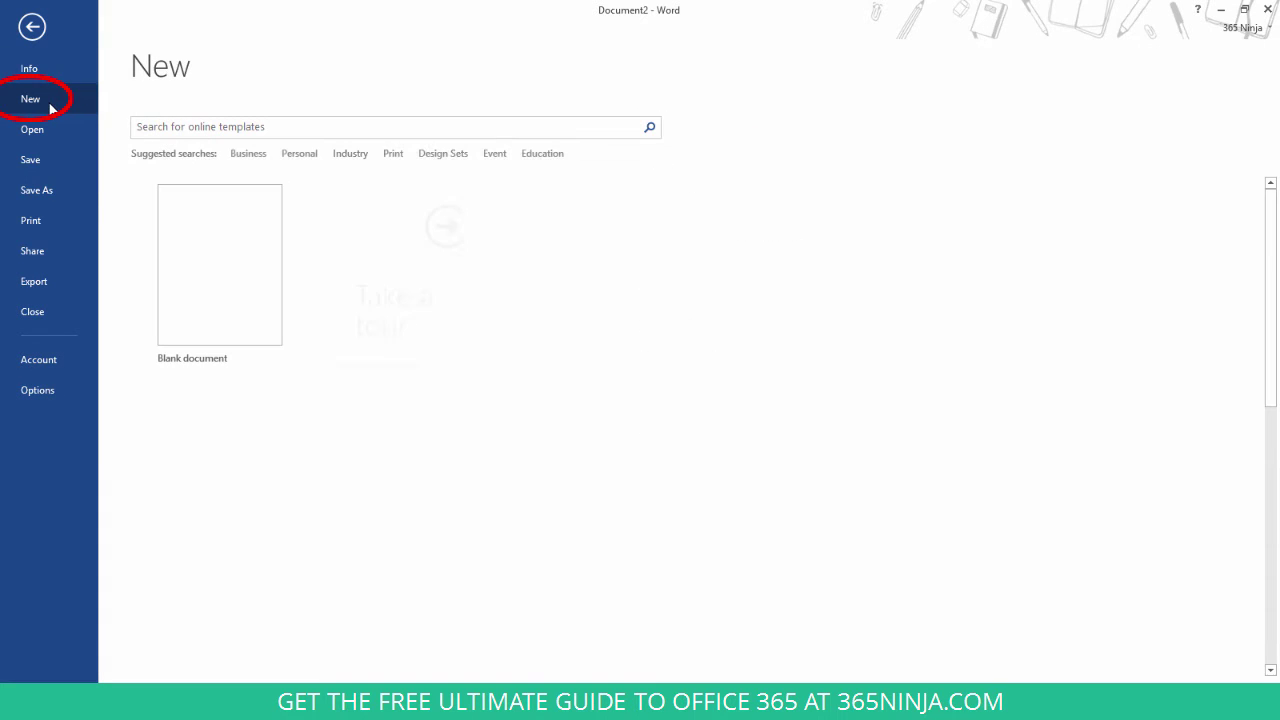
{"action": "left_click", "coordinate": [200, 127]}
{"action": "type", "text": "form"}
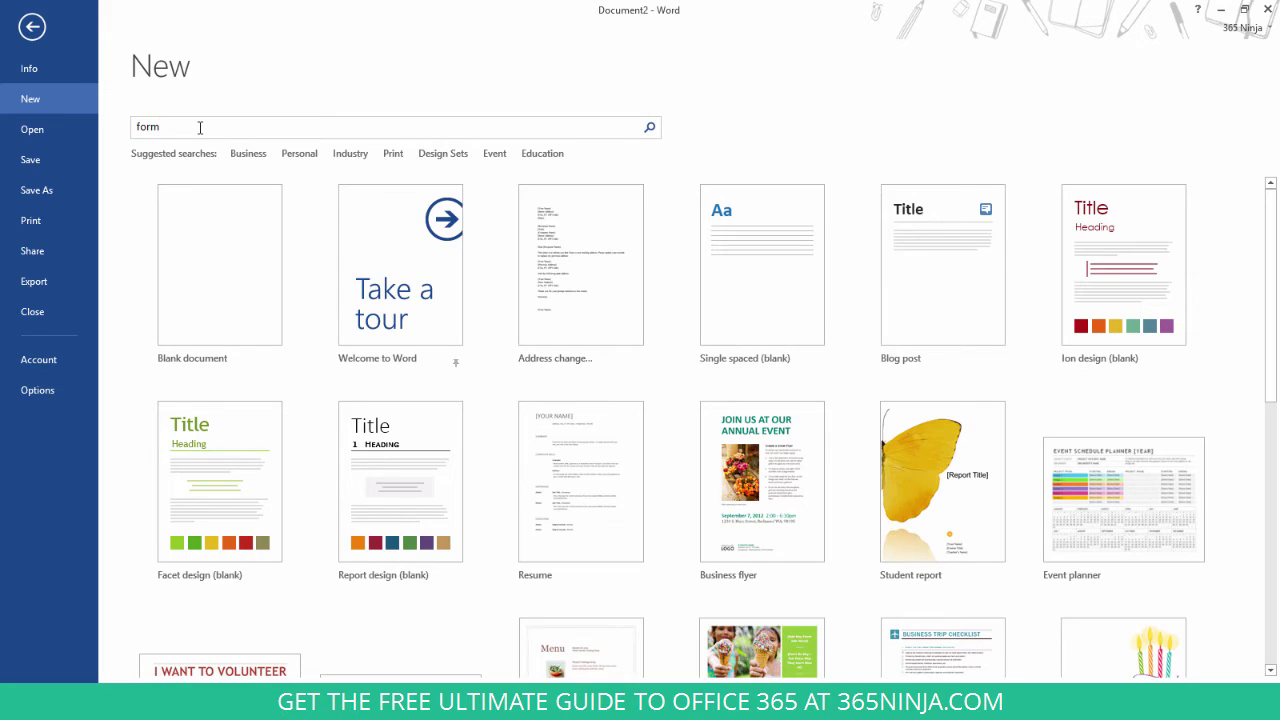
{"action": "key", "text": "Return"}
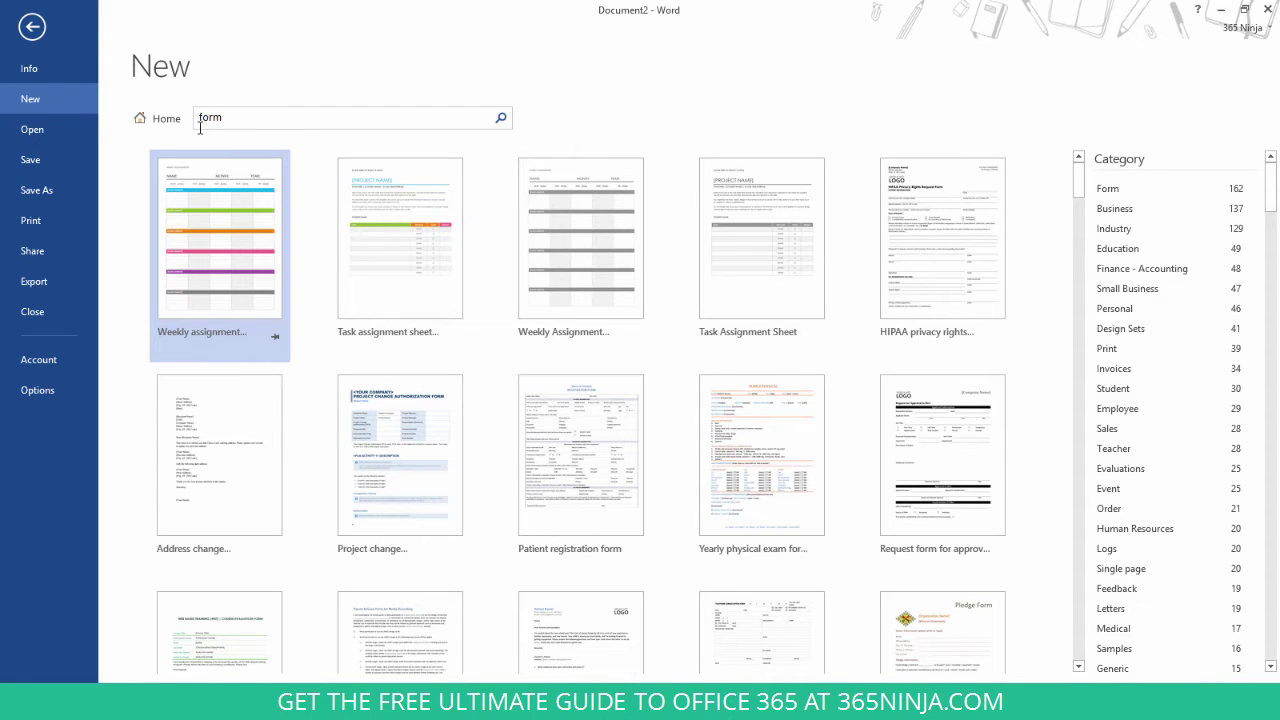
Browse the form templates and create a document from the Address change notification letter.
{"action": "scroll", "coordinate": [504, 356], "scroll_direction": "down", "scroll_amount": 3}
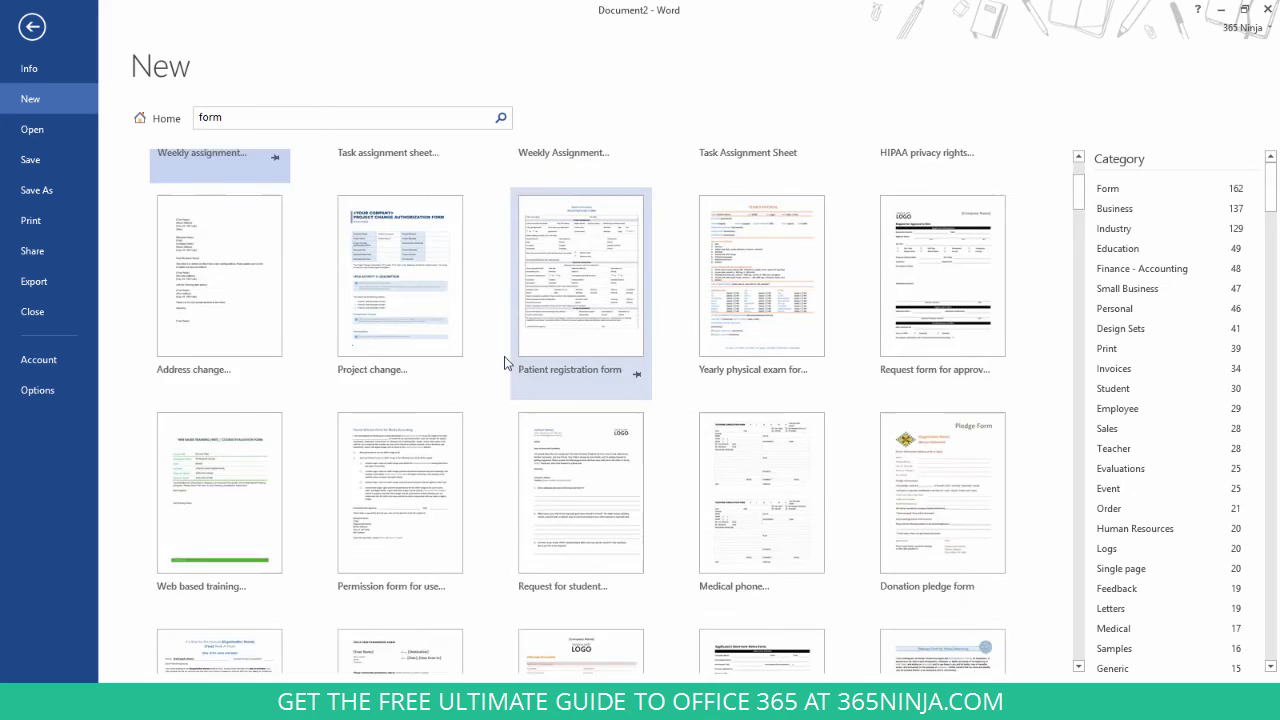
{"action": "scroll", "coordinate": [505, 357], "scroll_direction": "down", "scroll_amount": 4}
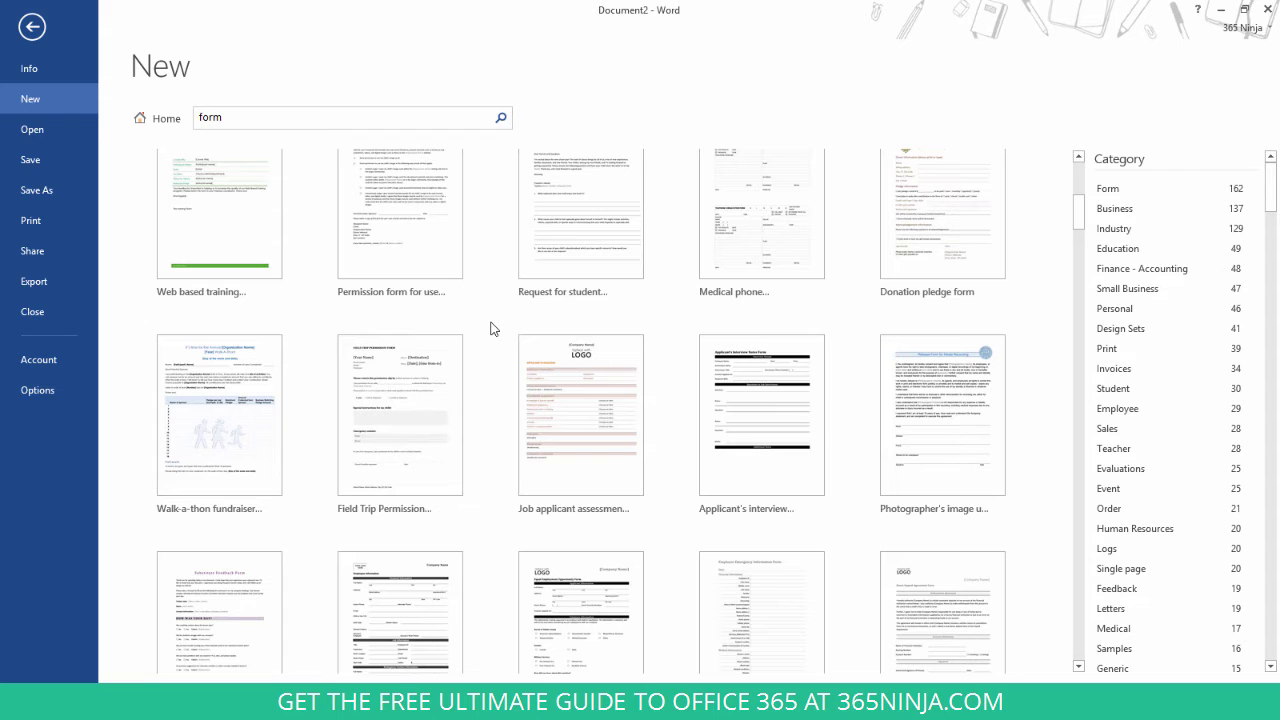
{"action": "scroll", "coordinate": [491, 329], "scroll_direction": "up", "scroll_amount": 3}
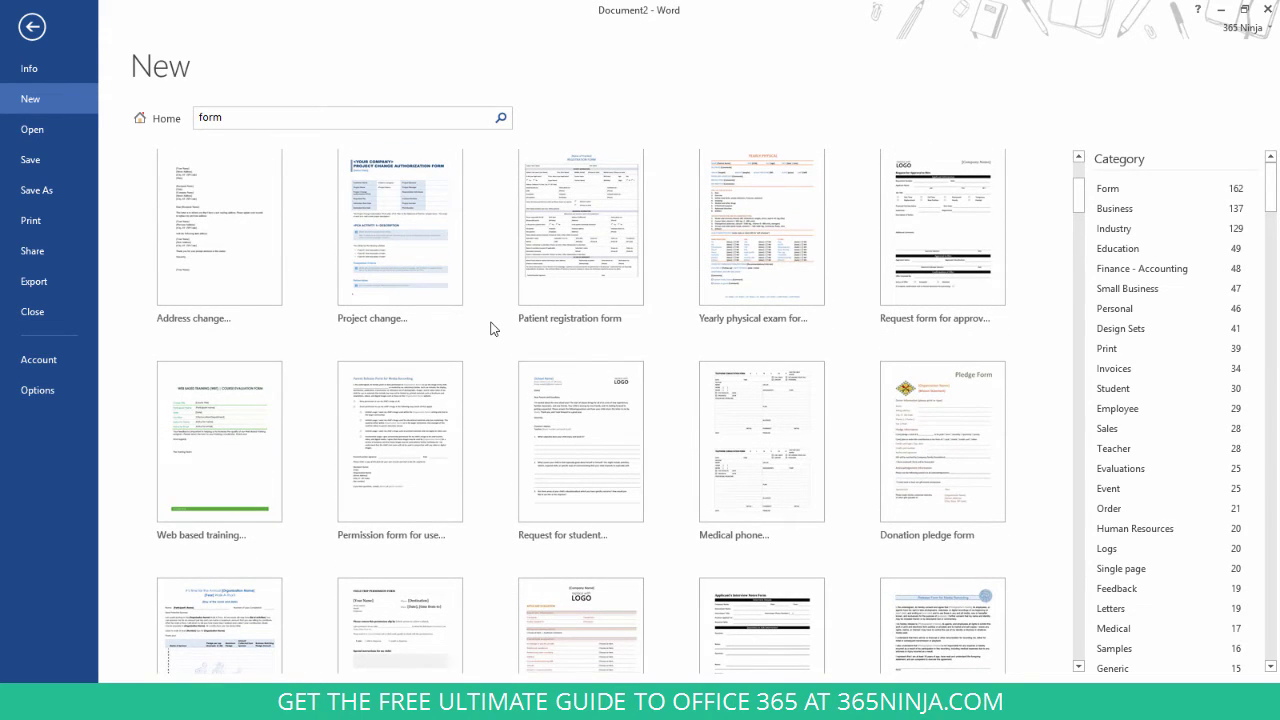
{"action": "left_click", "coordinate": [230, 263]}
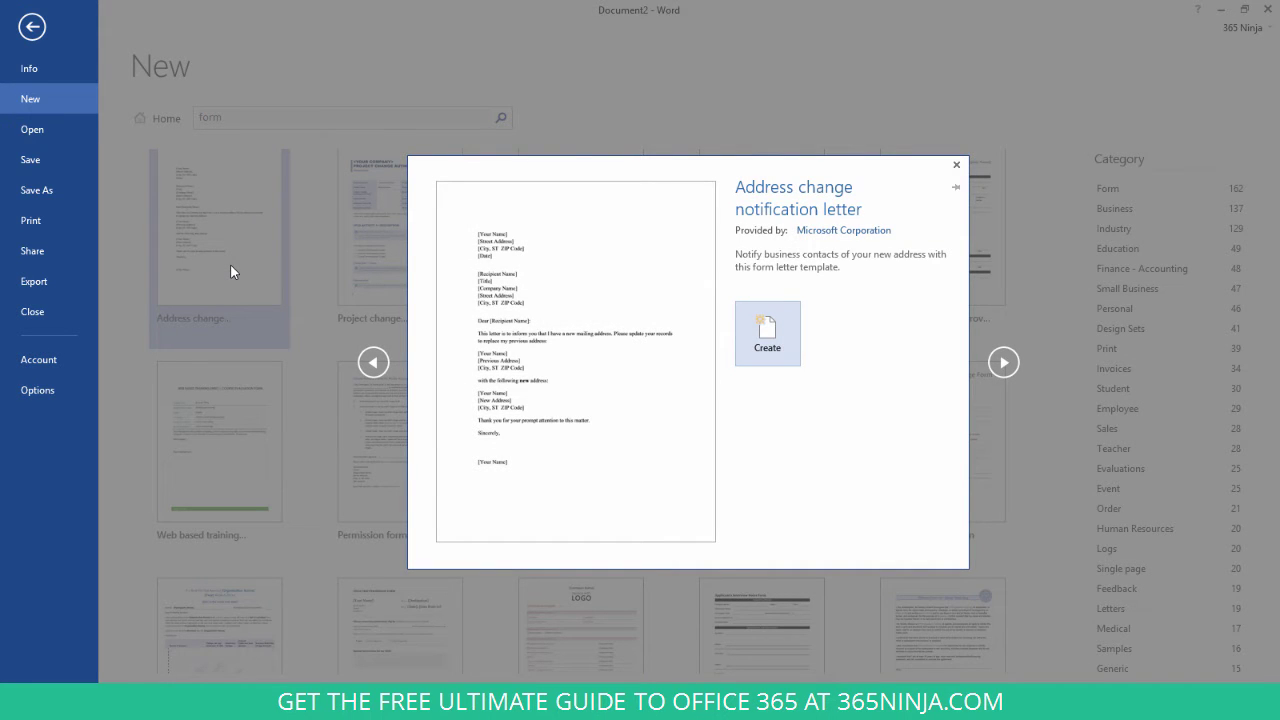
{"action": "left_click", "coordinate": [775, 328]}
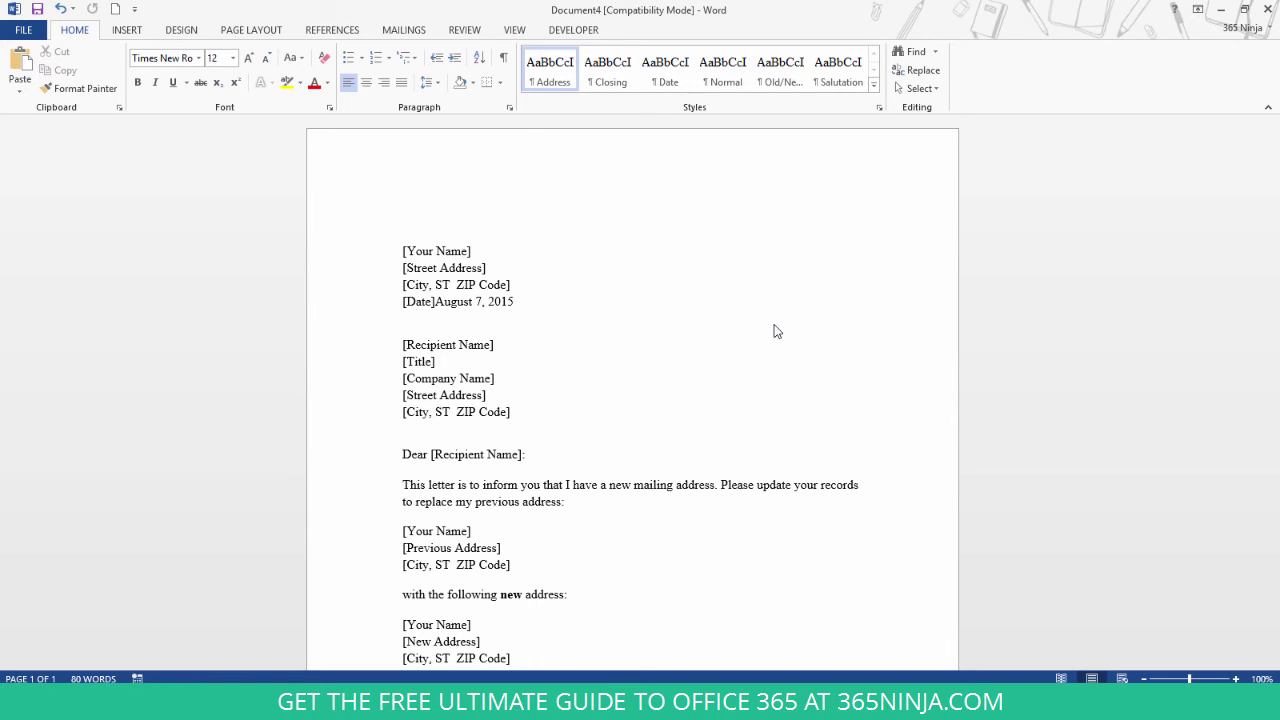
Try deleting the sender's [Your Name] placeholder, undo the deletion, and check the [Recipient Name] placeholder.
{"action": "scroll", "coordinate": [777, 331], "scroll_direction": "down", "scroll_amount": 2}
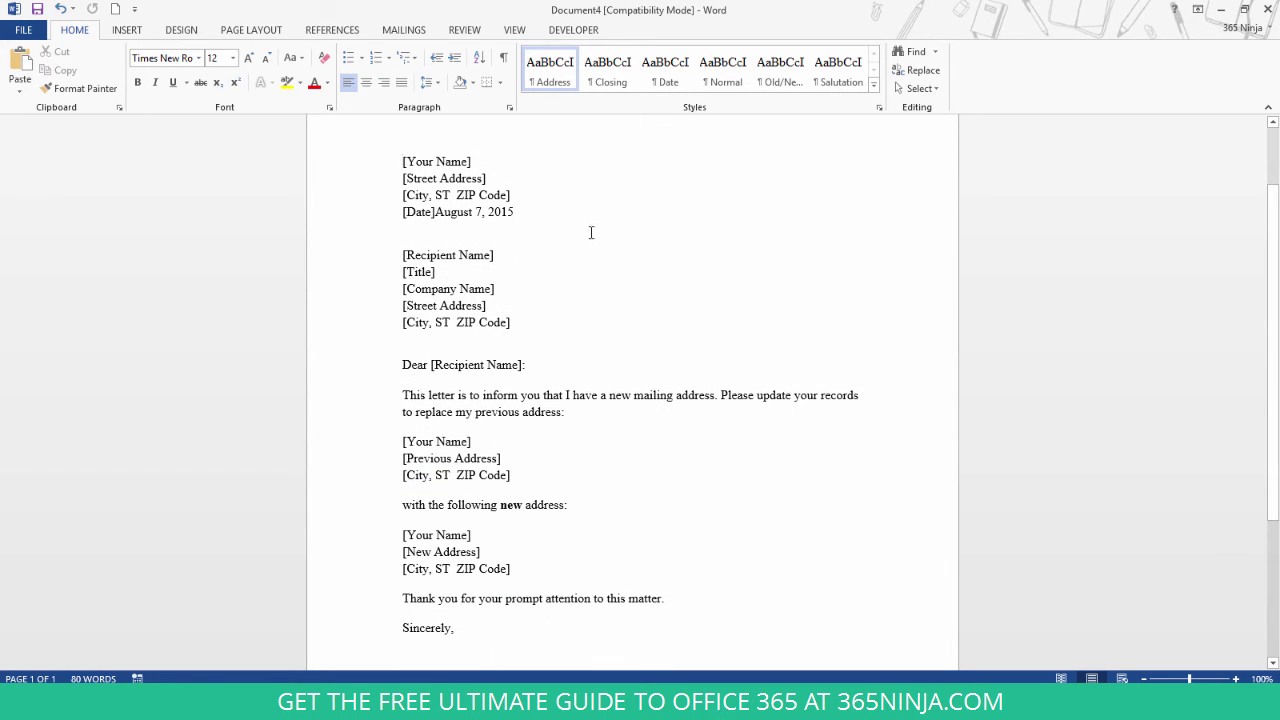
{"action": "left_click", "coordinate": [452, 164]}
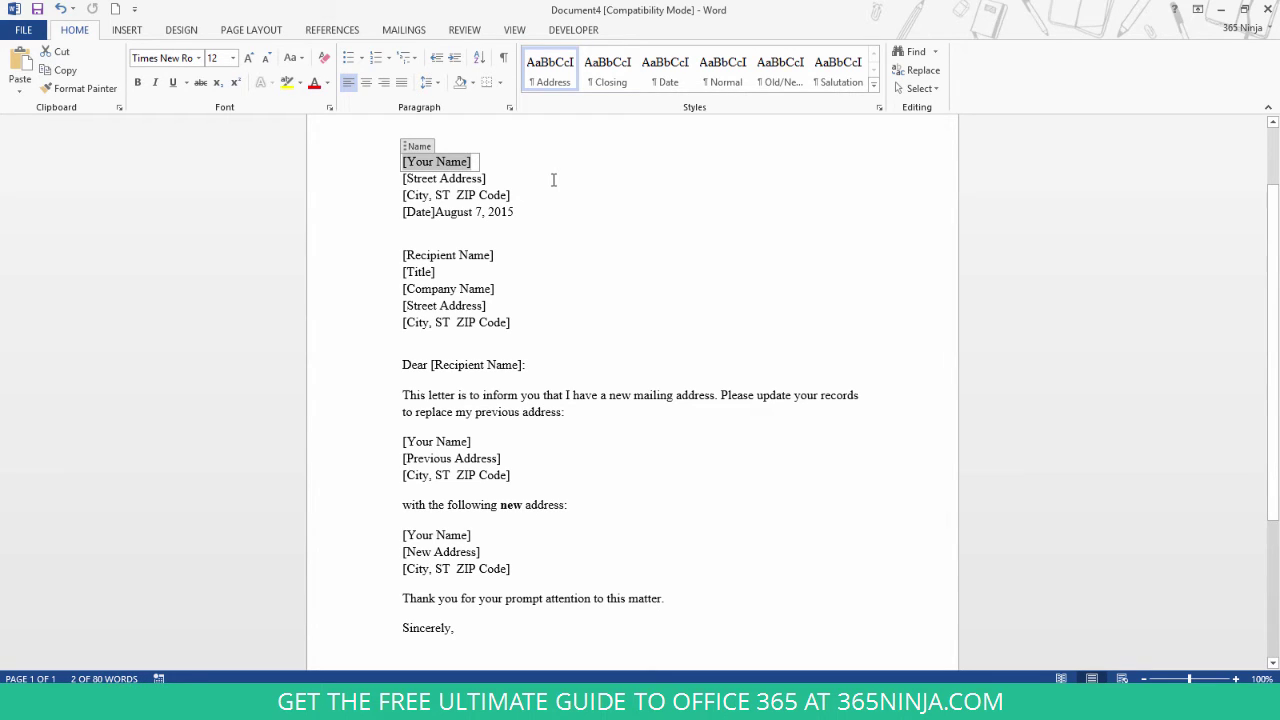
{"action": "key", "text": "Delete"}
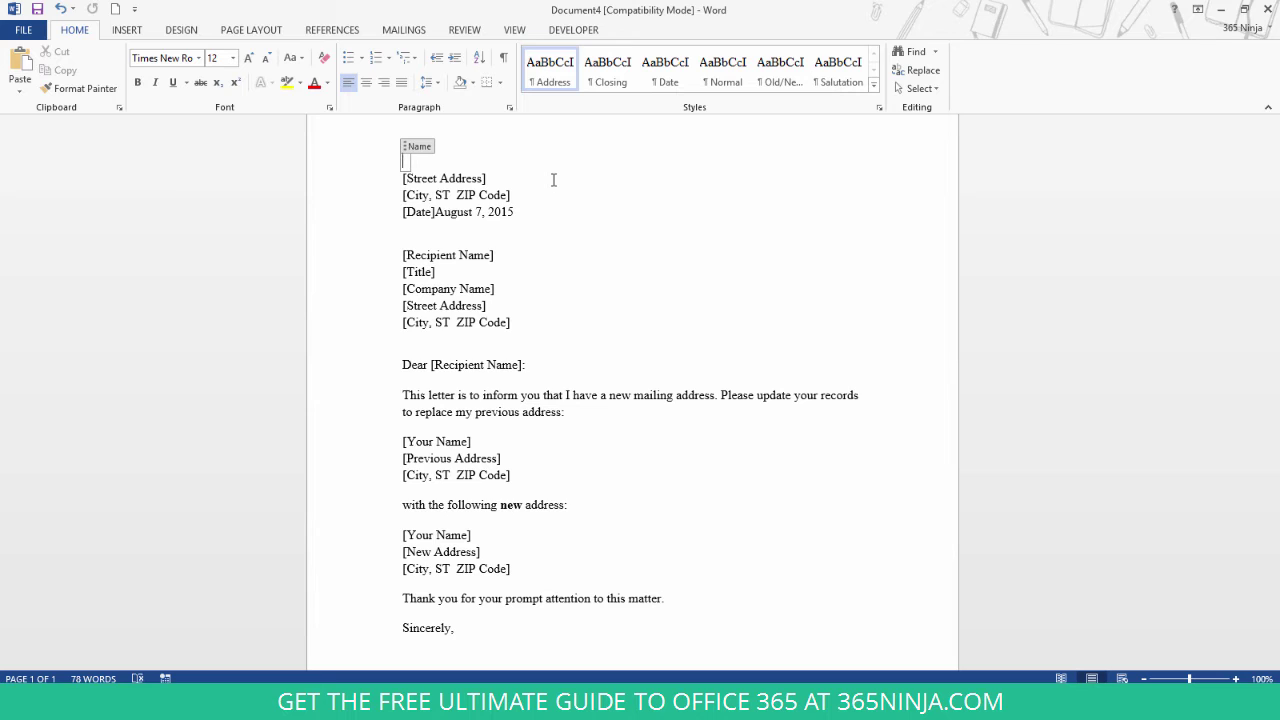
{"action": "key", "text": "ctrl+z"}
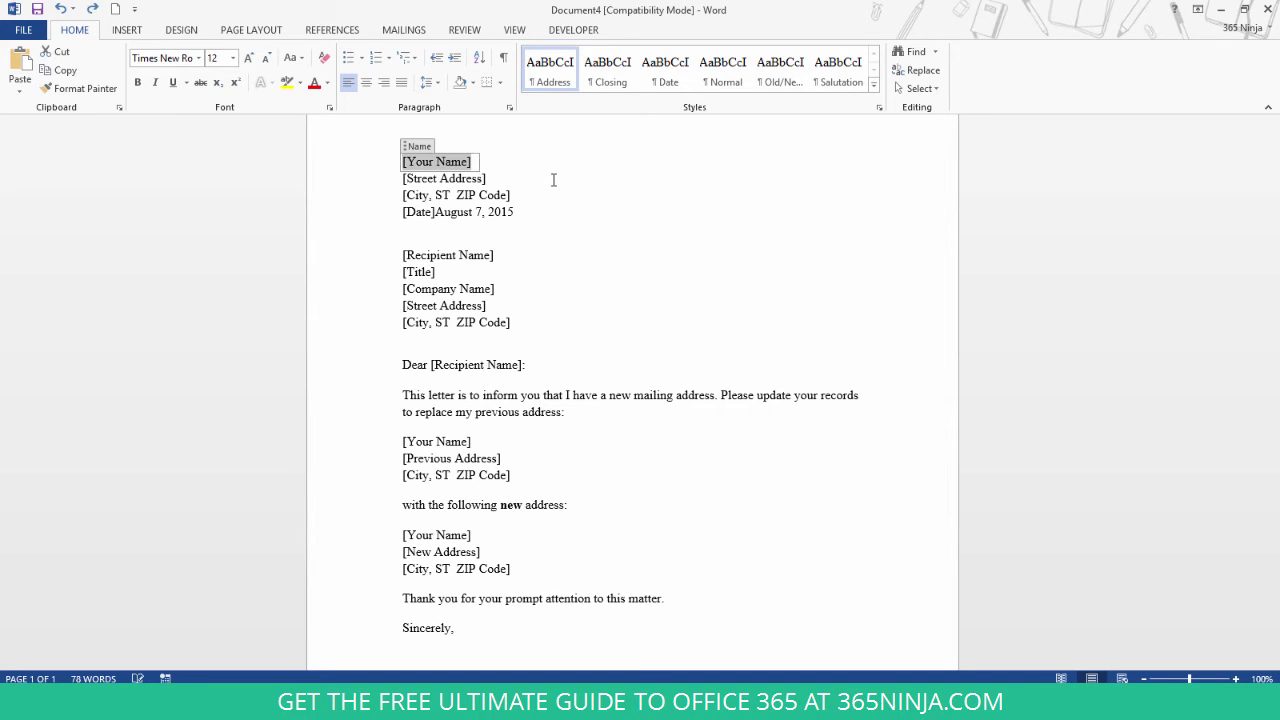
{"action": "left_click", "coordinate": [567, 250]}
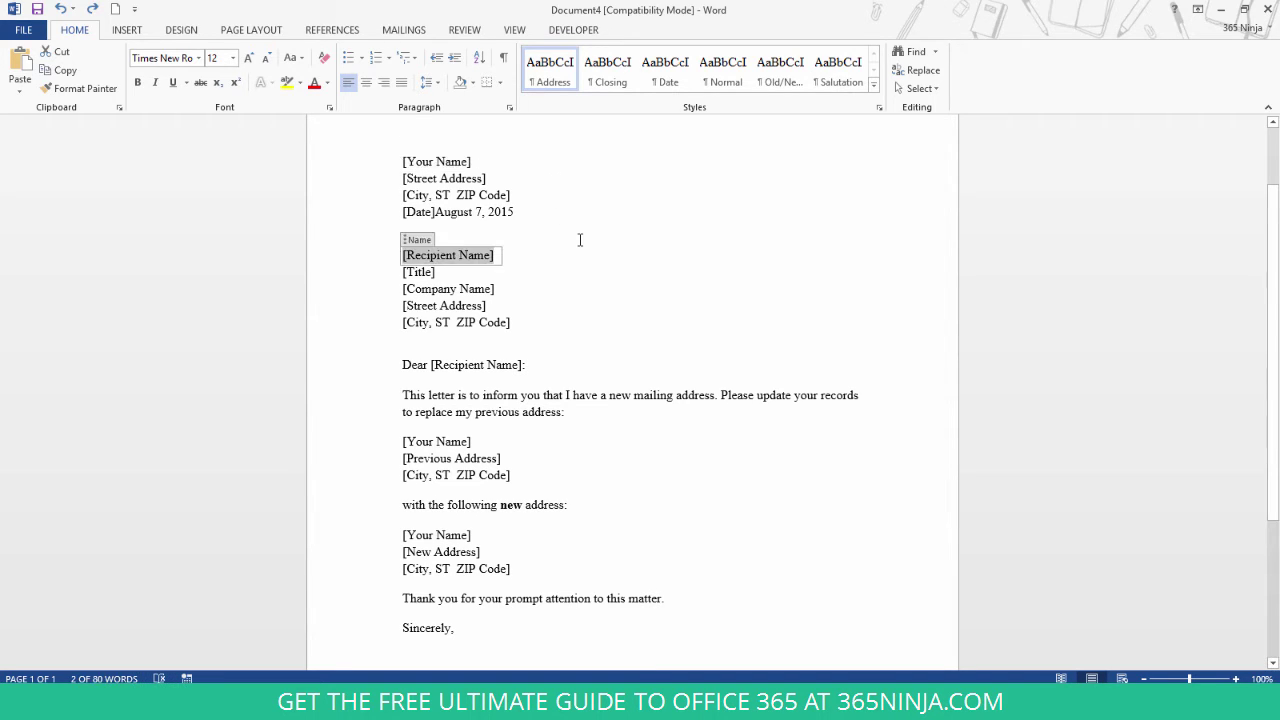
{"action": "left_click", "coordinate": [579, 240]}
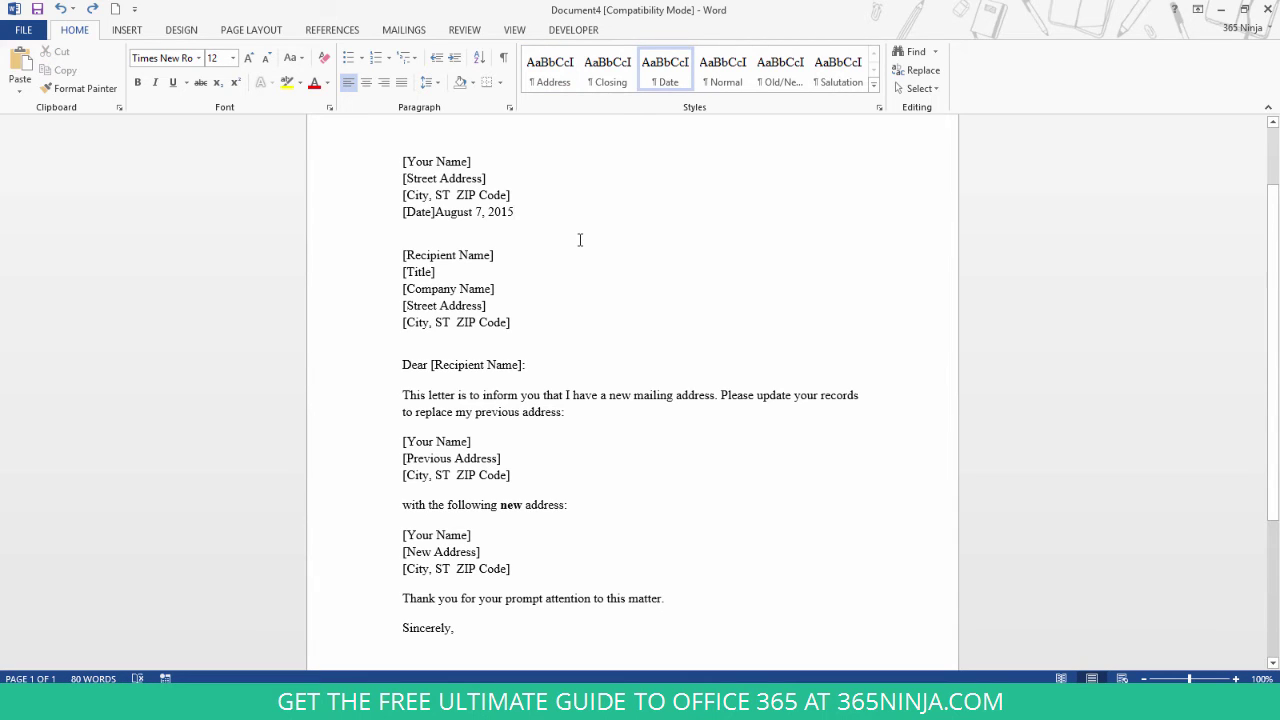
Turn on Design Mode and review the content control properties of the [Recipient Name] field above the salutation.
{"action": "left_click", "coordinate": [577, 31]}
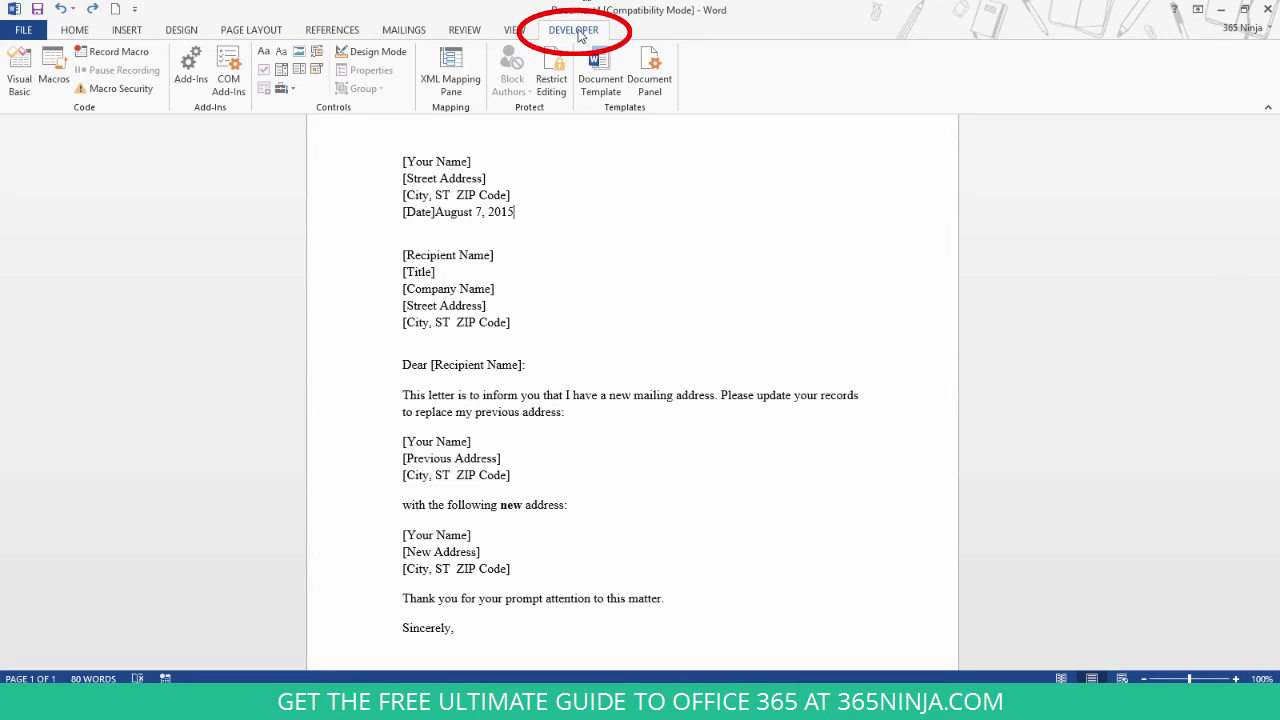
{"action": "left_click", "coordinate": [378, 52]}
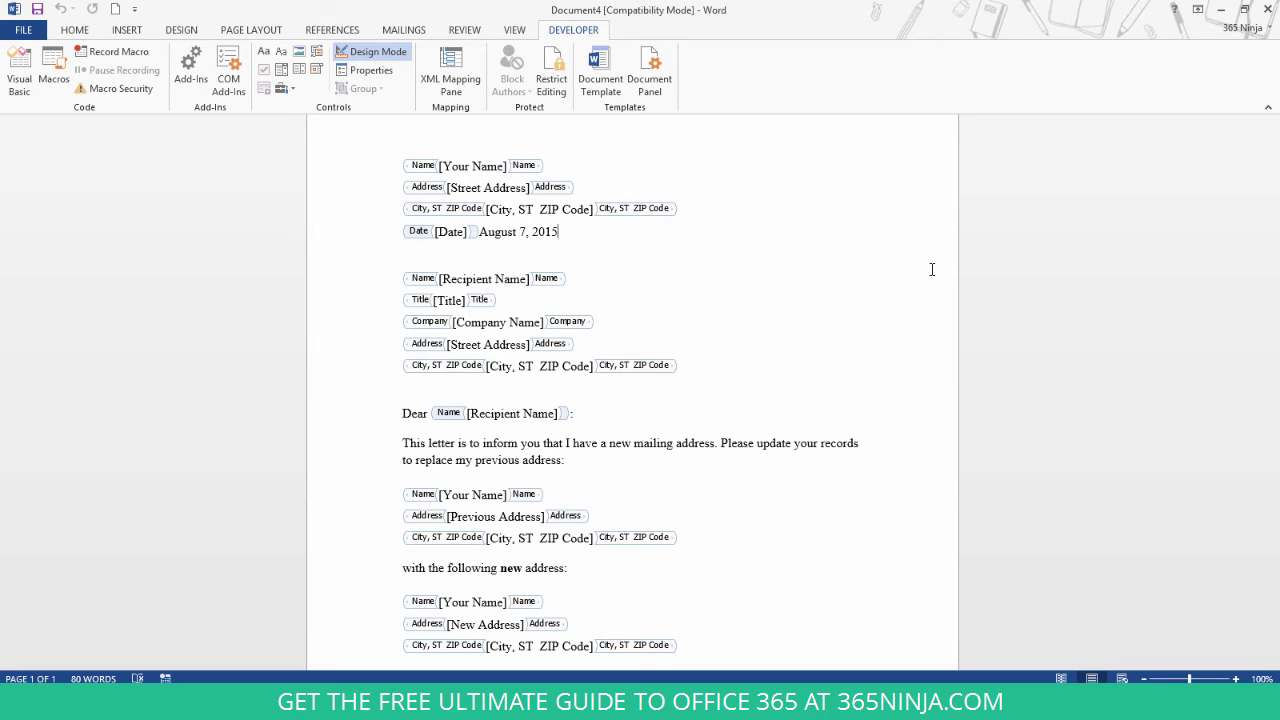
{"action": "left_click", "coordinate": [421, 285]}
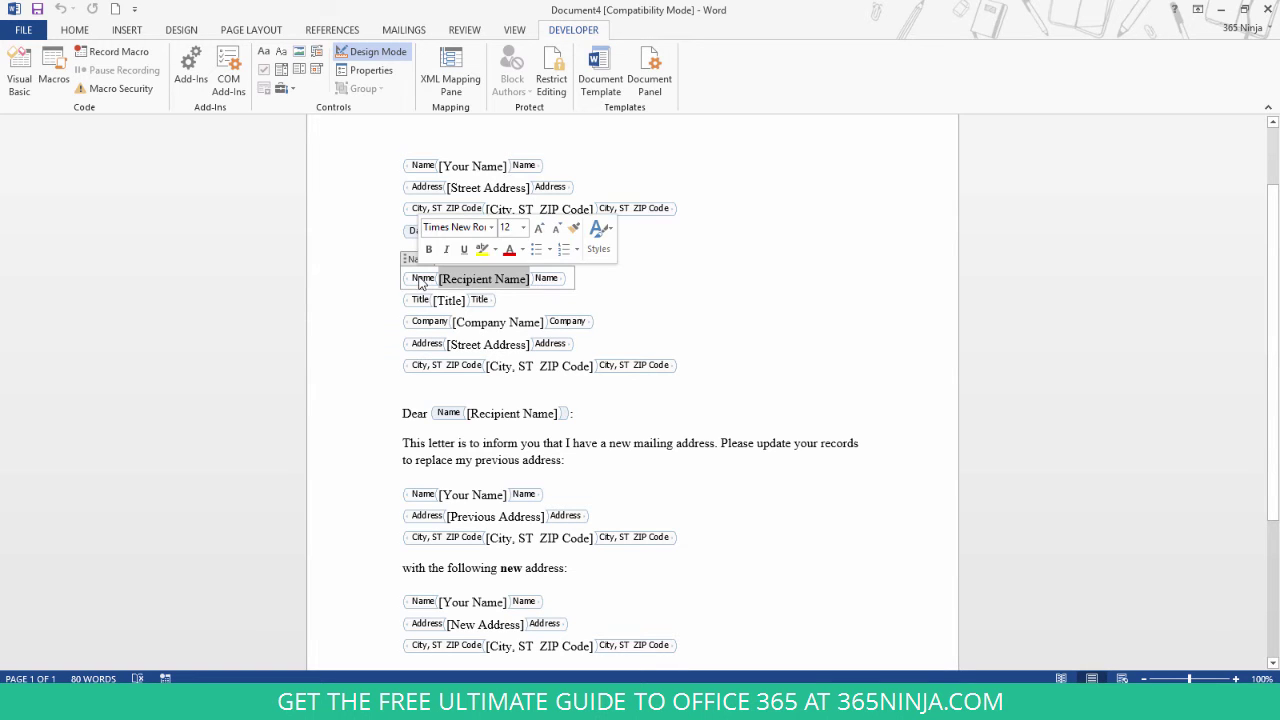
{"action": "left_click", "coordinate": [376, 68]}
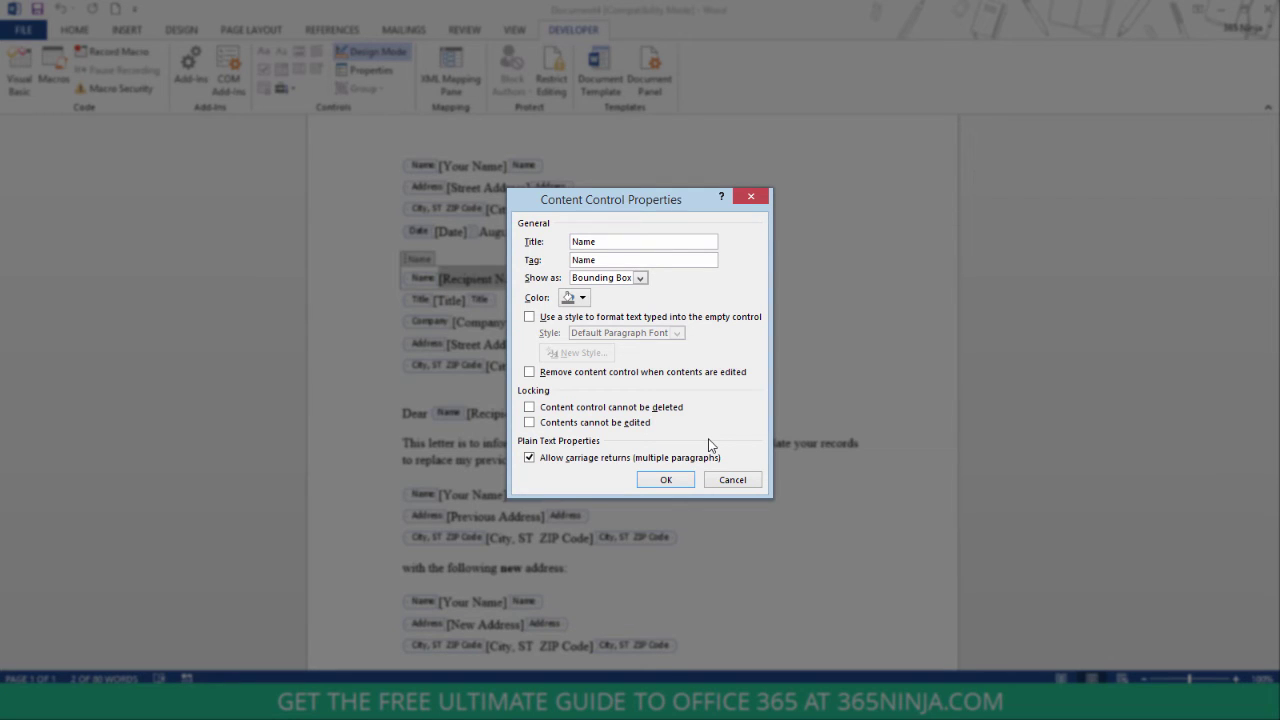
{"action": "left_click", "coordinate": [680, 483]}
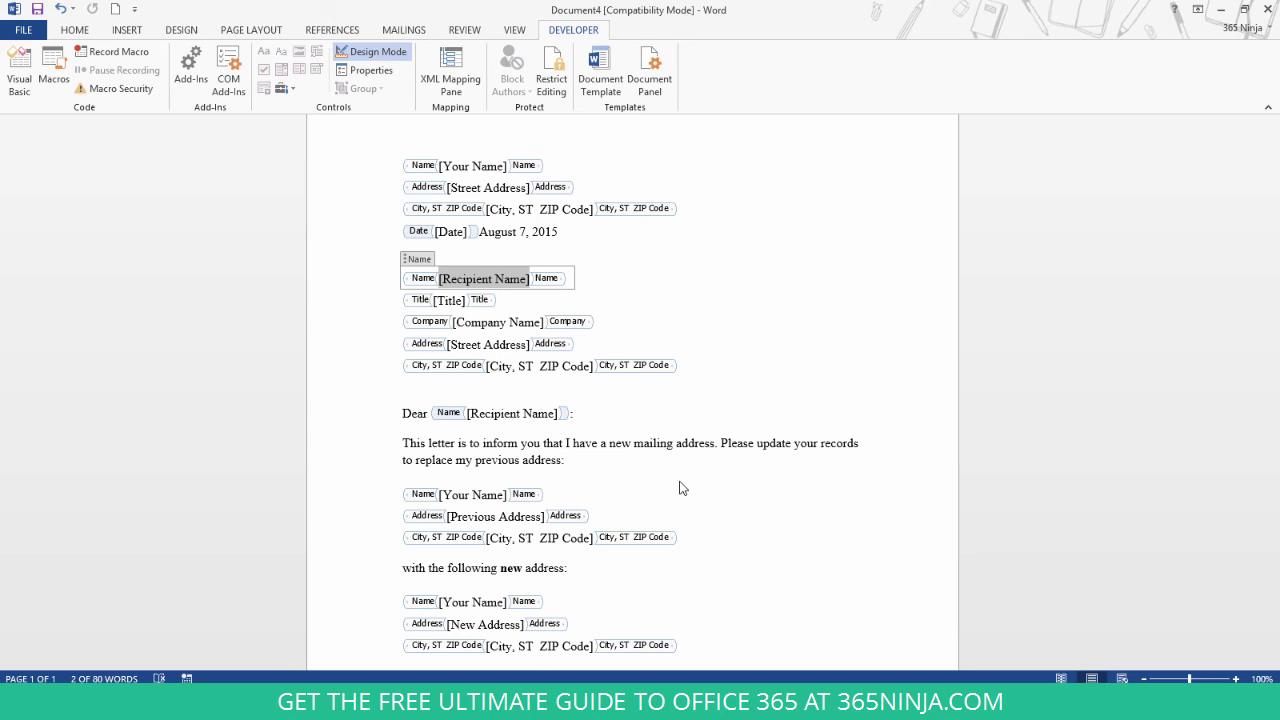
Place the word "mailing" in the letter's first body sentence inside a rich text content control.
{"action": "left_click_drag", "start_coordinate": [633, 444], "coordinate": [672, 447]}
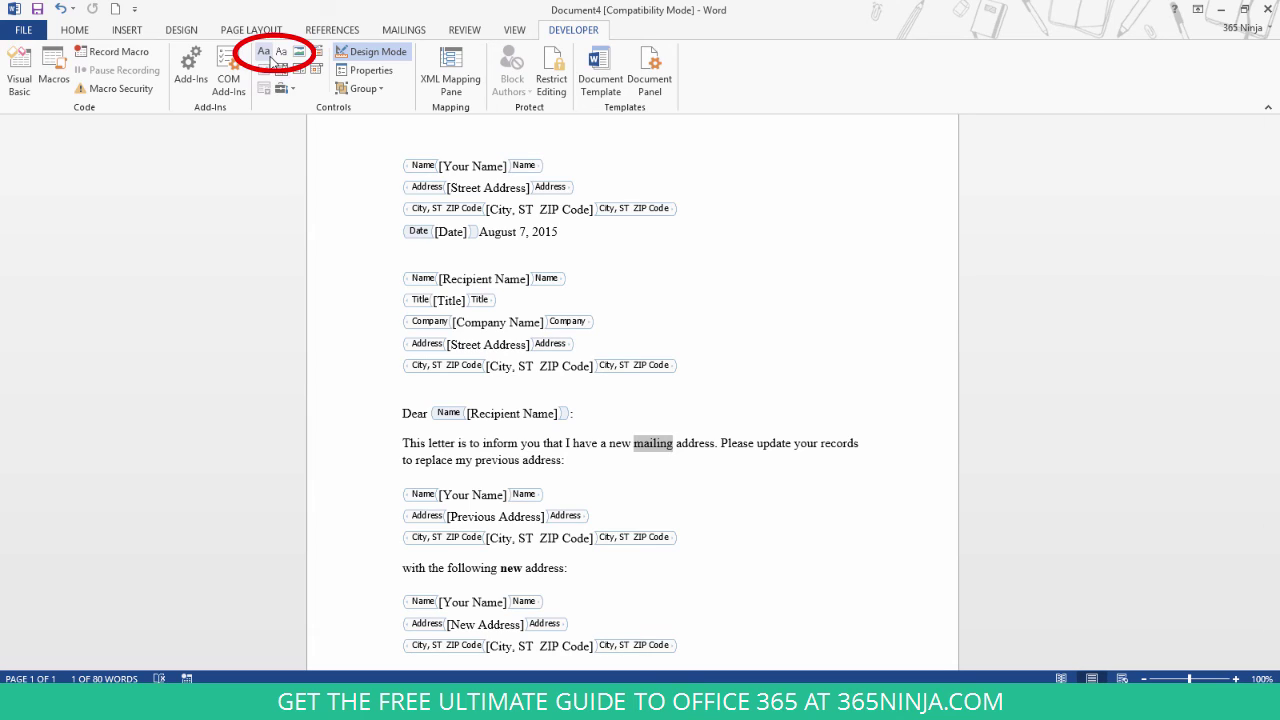
{"action": "left_click", "coordinate": [266, 56]}
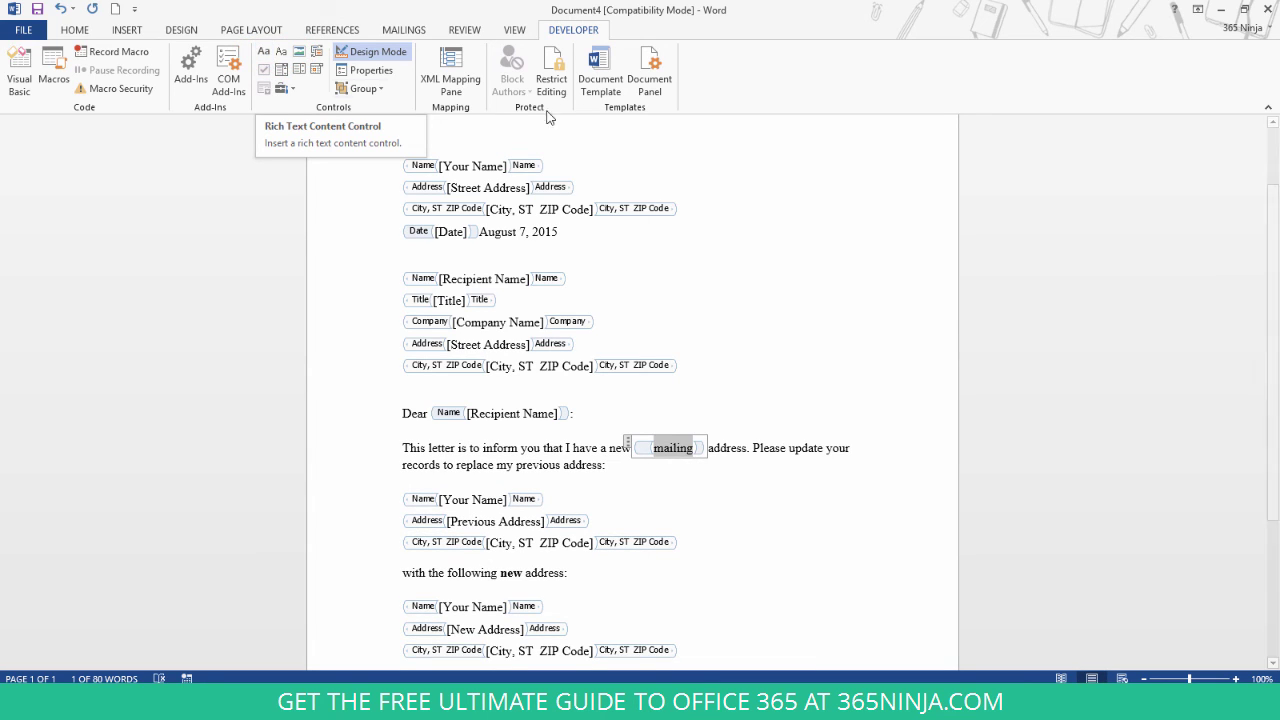
Open the Restrict Editing settings for the letter and turn off Design Mode.
{"action": "left_click", "coordinate": [553, 76]}
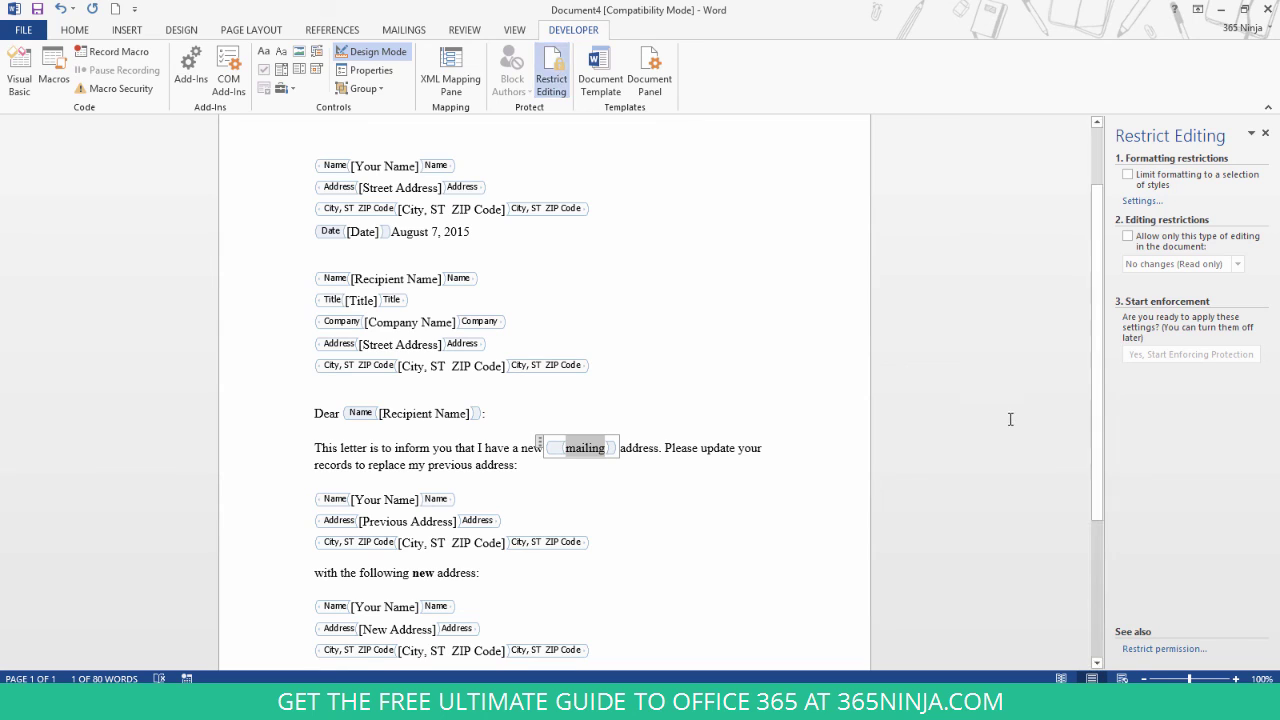
{"action": "left_click", "coordinate": [929, 419]}
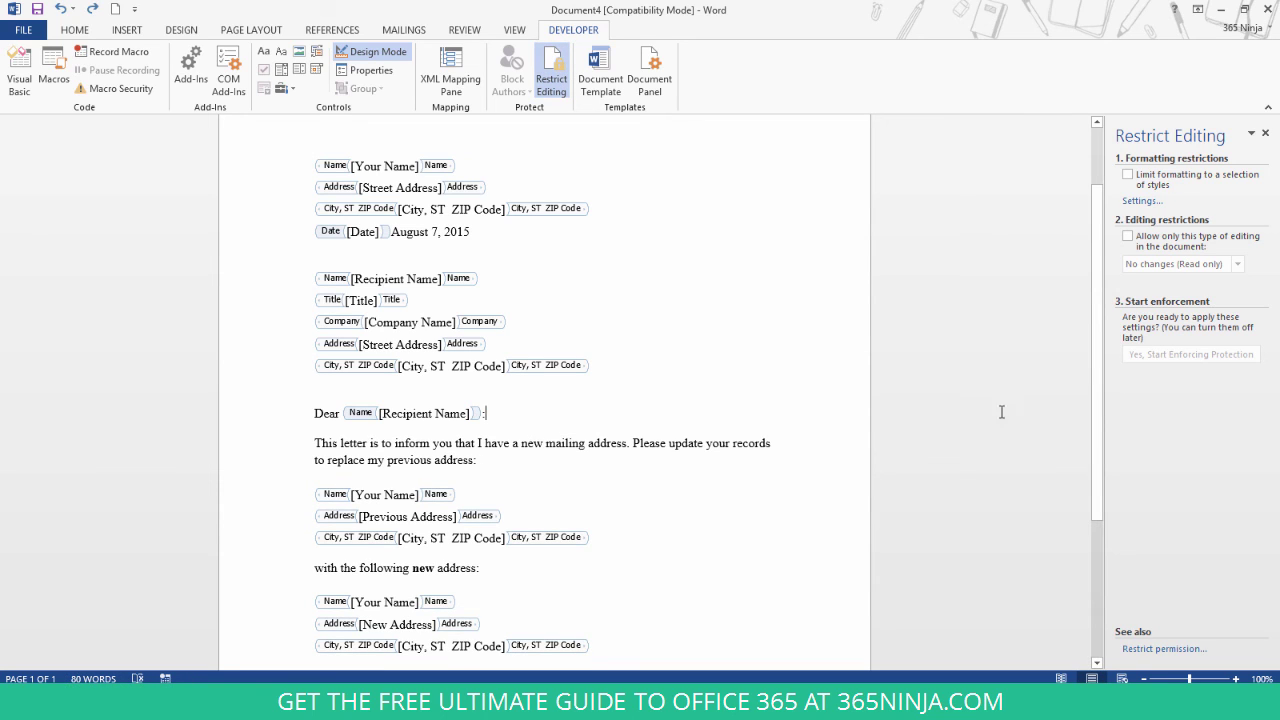
{"action": "left_click", "coordinate": [378, 52]}
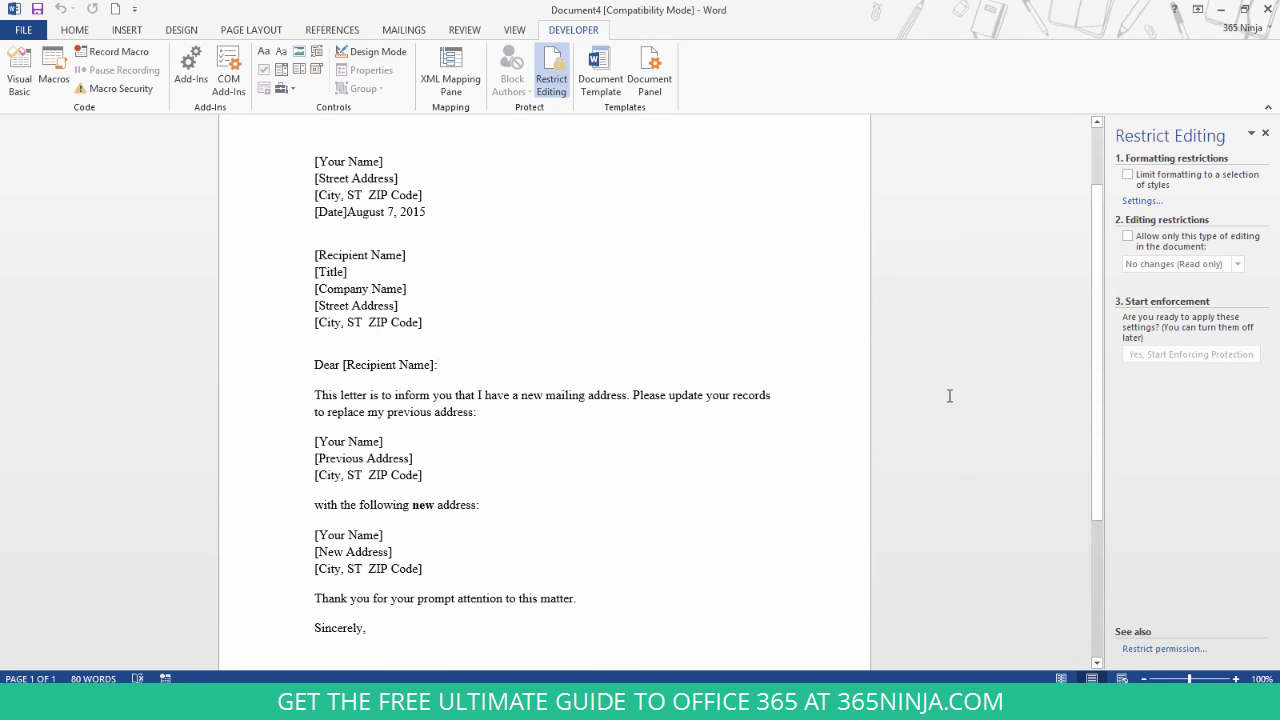